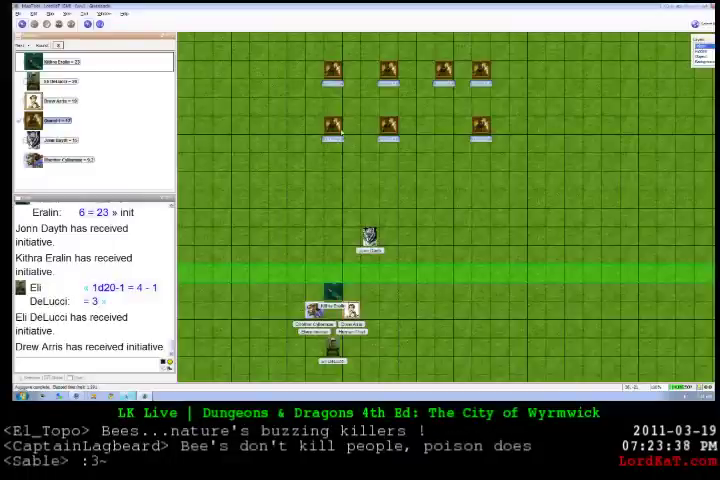
Move the three second-row and four top-row guards south into a line above the party
{"action": "left_click_drag", "start_coordinate": [340, 130], "coordinate": [333, 218]}
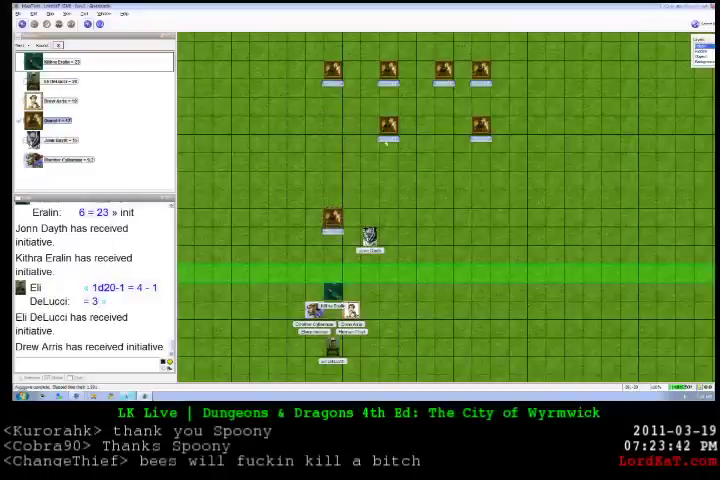
{"action": "left_click_drag", "start_coordinate": [332, 70], "coordinate": [332, 165]}
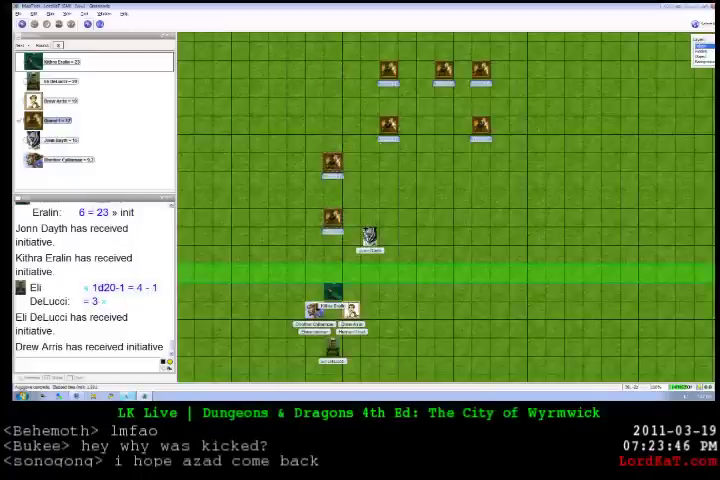
{"action": "left_click_drag", "start_coordinate": [388, 125], "coordinate": [388, 198]}
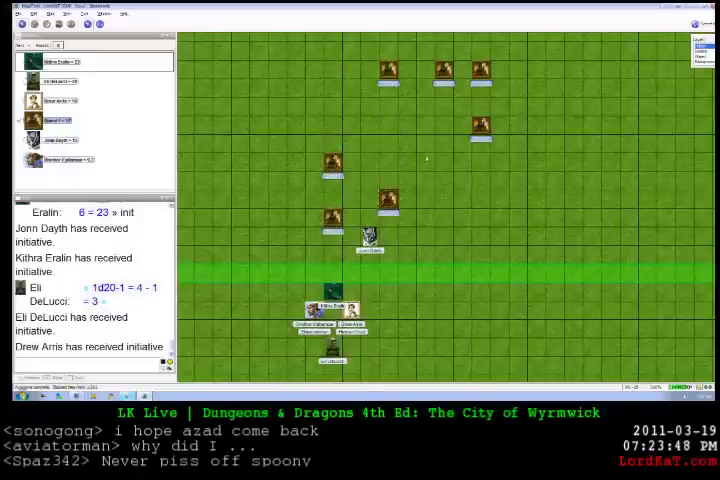
{"action": "left_click_drag", "start_coordinate": [481, 125], "coordinate": [481, 218]}
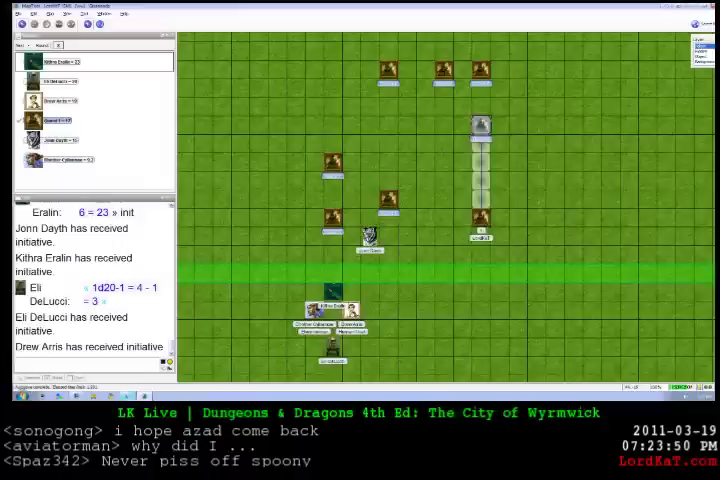
{"action": "left_click_drag", "start_coordinate": [388, 70], "coordinate": [388, 161]}
{"action": "left_click_drag", "start_coordinate": [444, 70], "coordinate": [444, 161]}
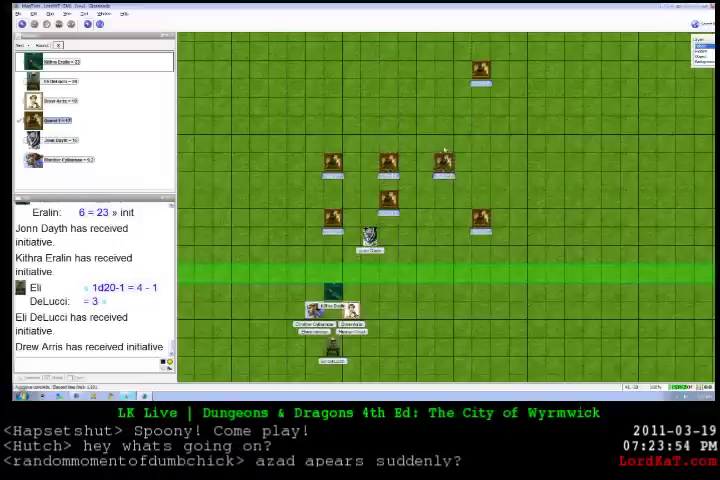
{"action": "left_click_drag", "start_coordinate": [481, 70], "coordinate": [481, 161]}
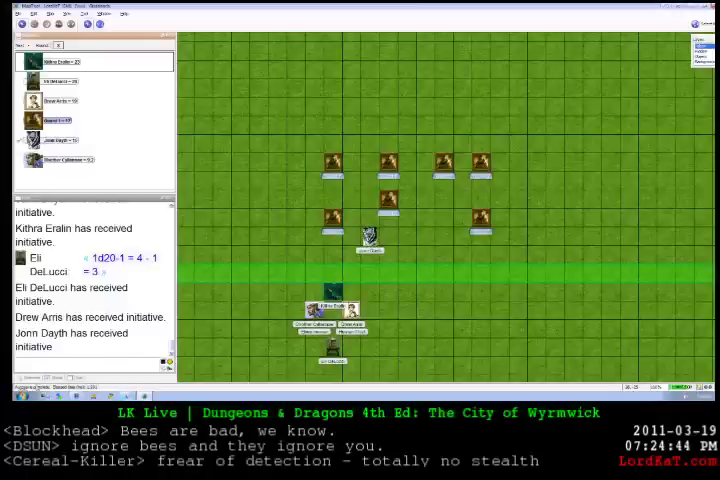
Dismiss the accidentally opened Windows Start menu to return to the map
{"action": "key", "text": "super"}
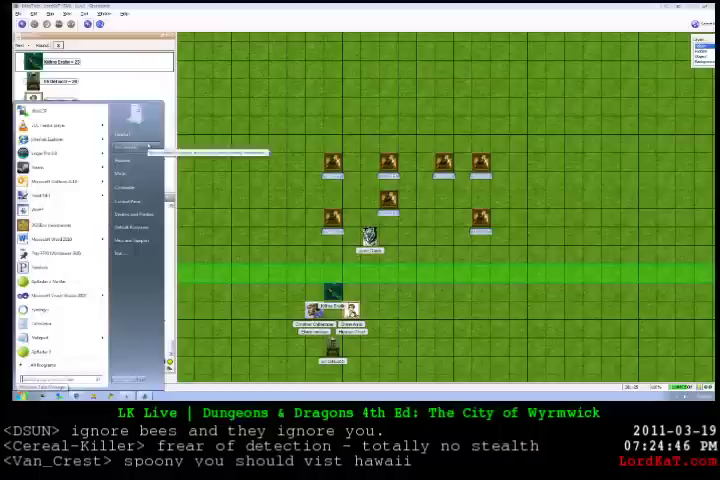
{"action": "key", "text": "super"}
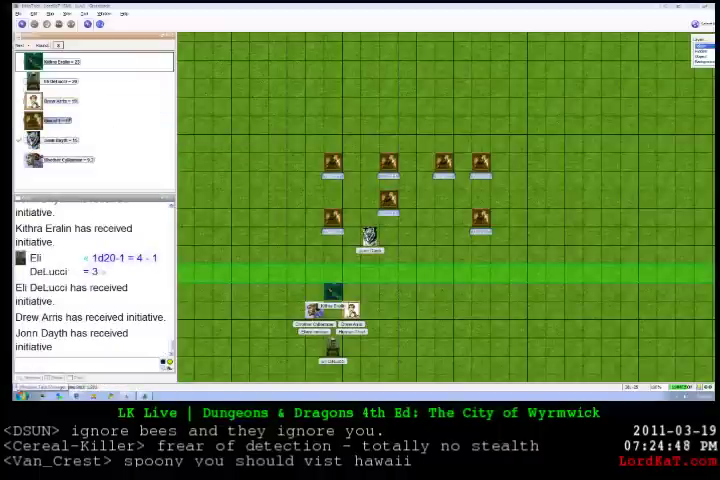